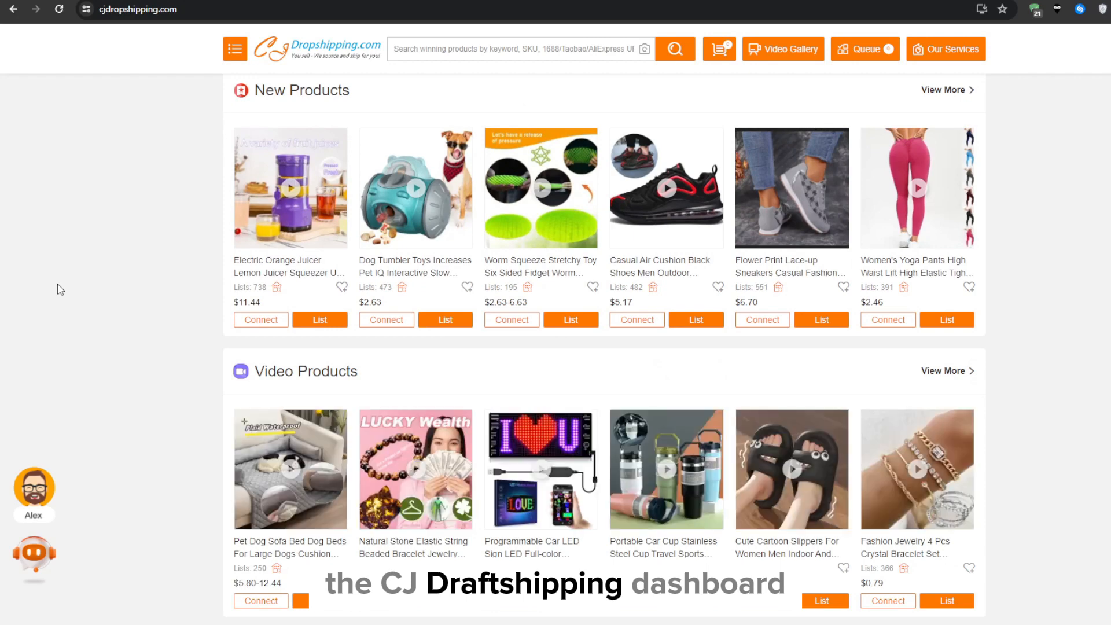
scroll(59, 289, "down", 2)
scroll(60, 289, "down", 5)
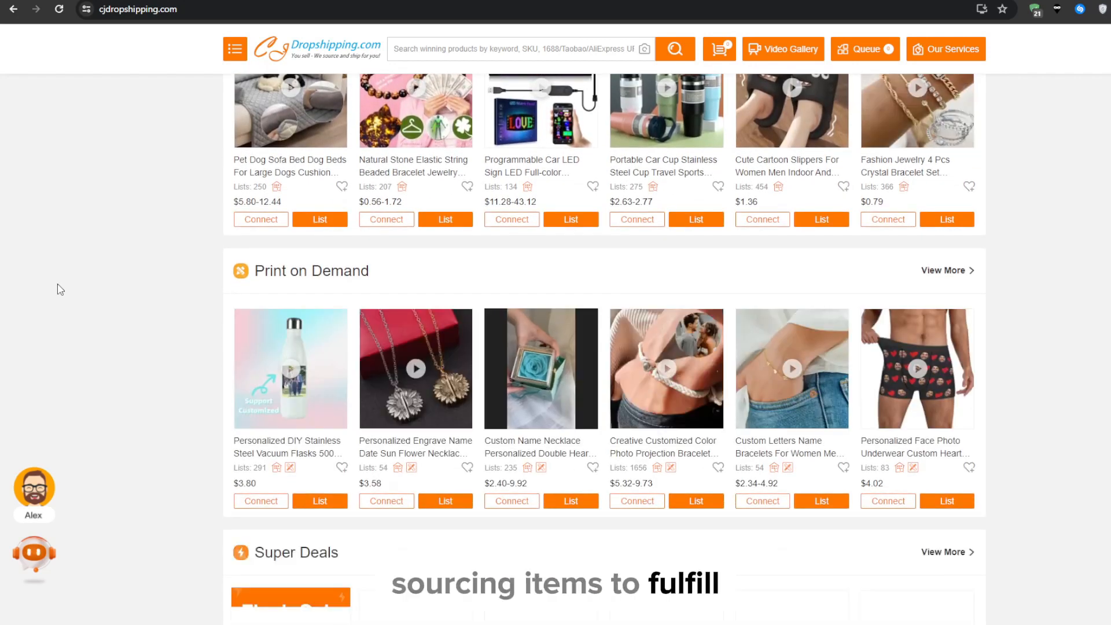
scroll(60, 289, "down", 4)
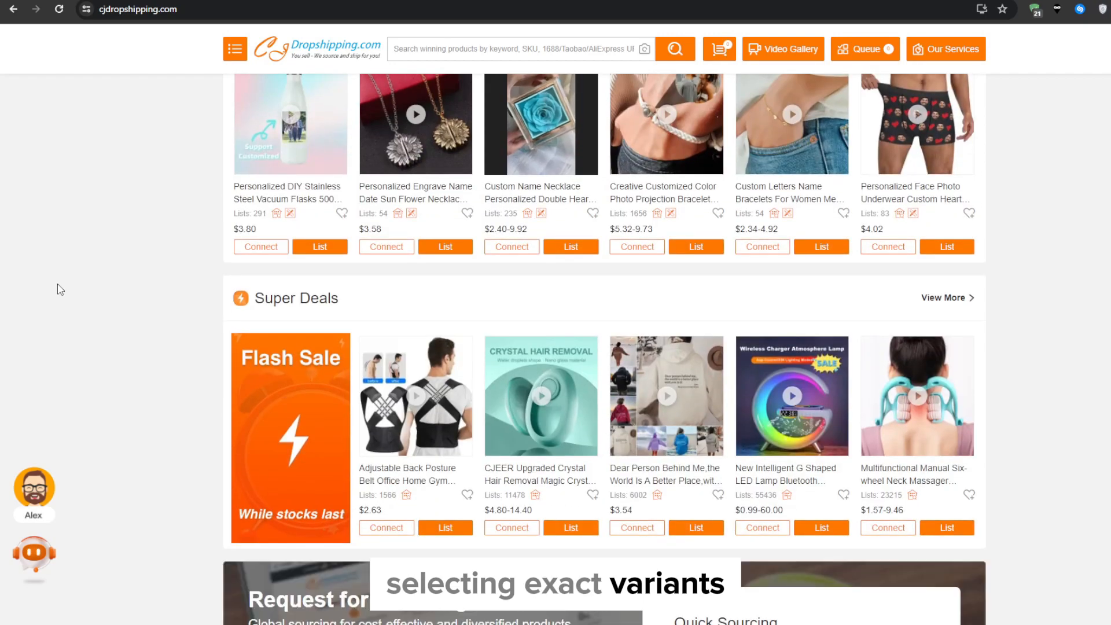
scroll(59, 290, "up", 9)
scroll(54, 289, "up", 15)
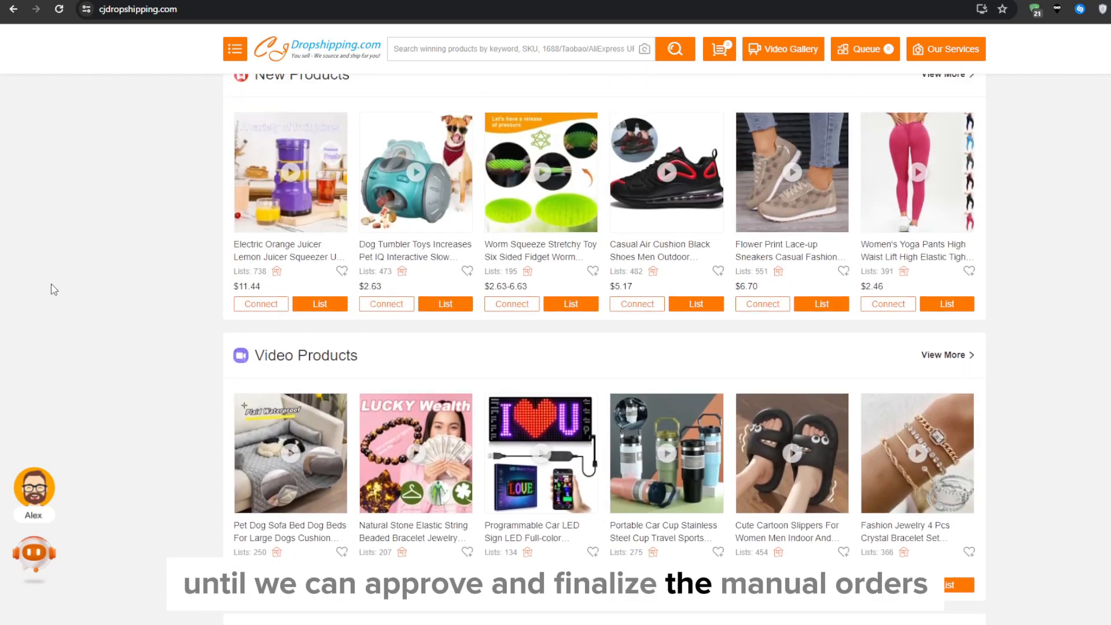
scroll(52, 288, "up", 3)
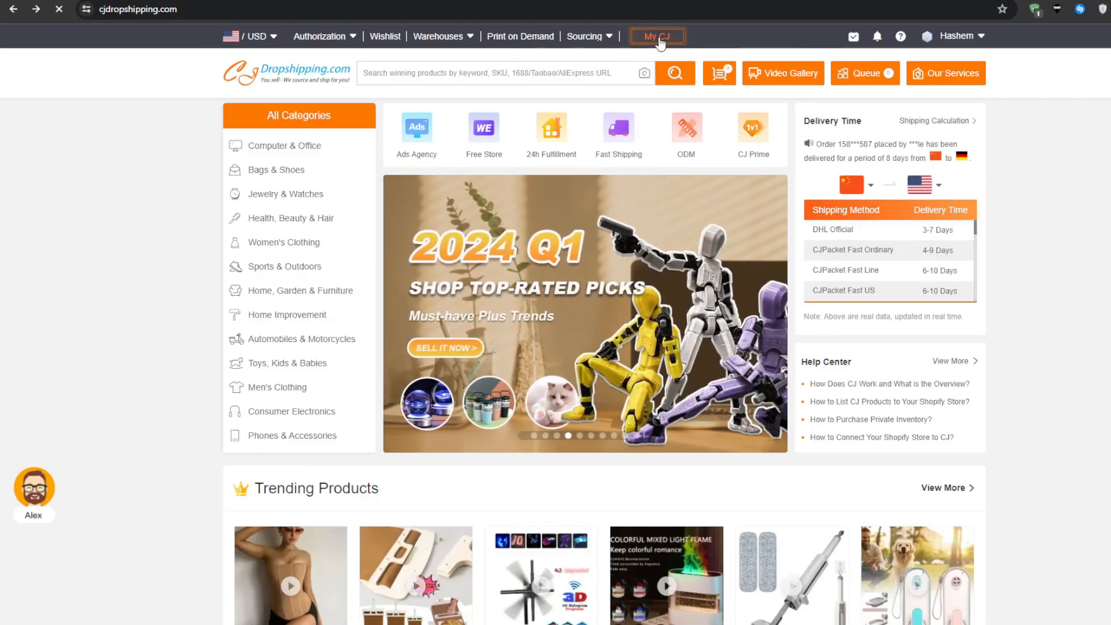
Open the My CJ dashboard and look over the membership level and CJ Skills sections.
left_click(661, 40)
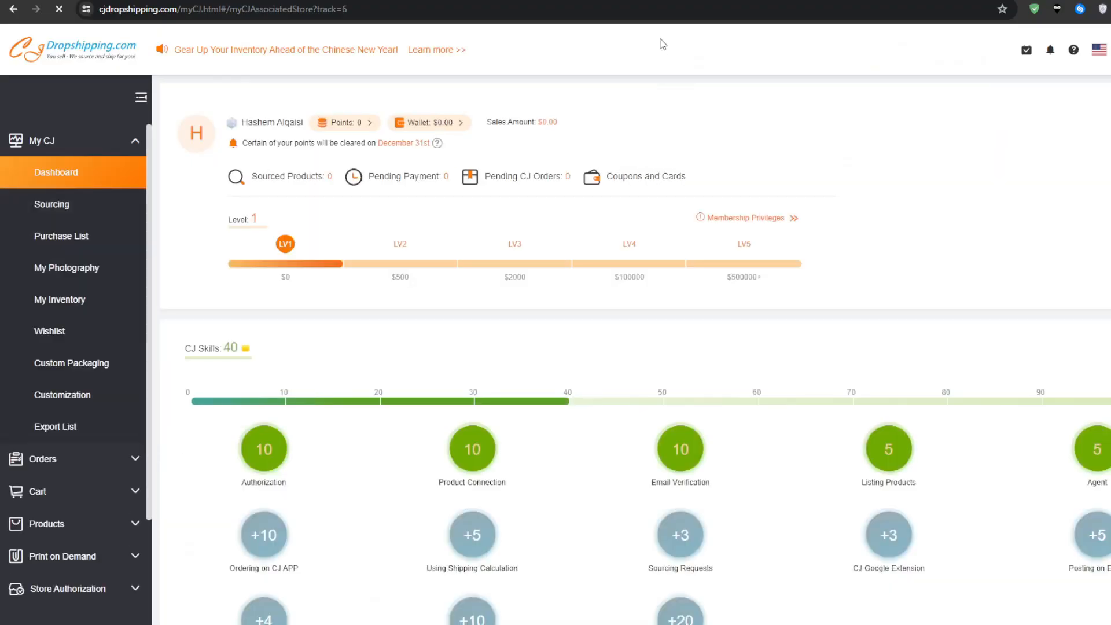
scroll(911, 184, "down", 1)
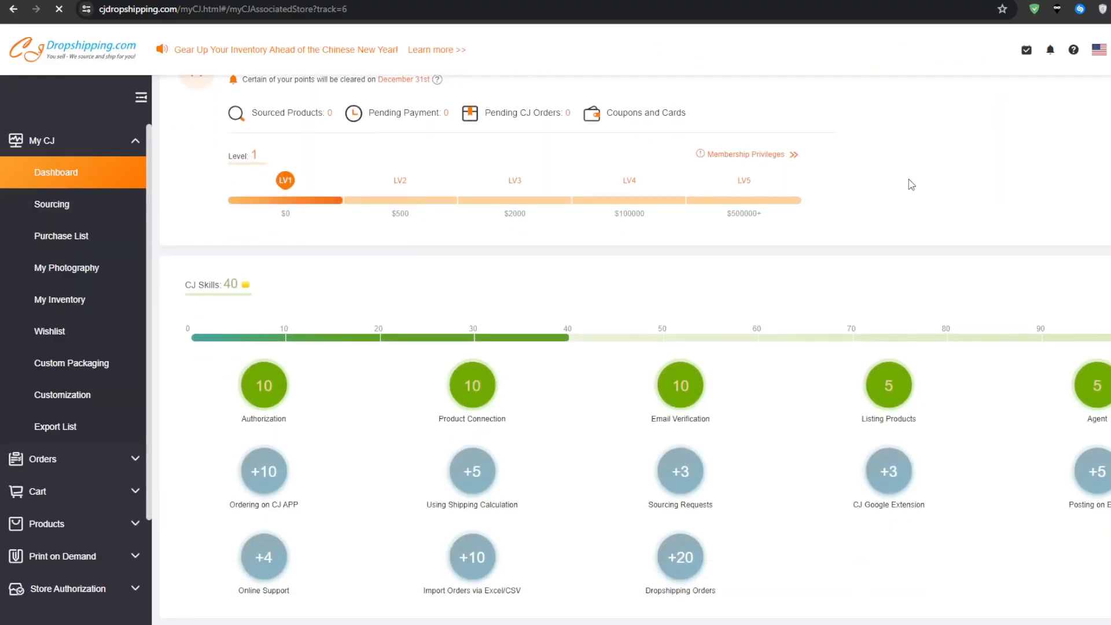
scroll(911, 181, "down", 1)
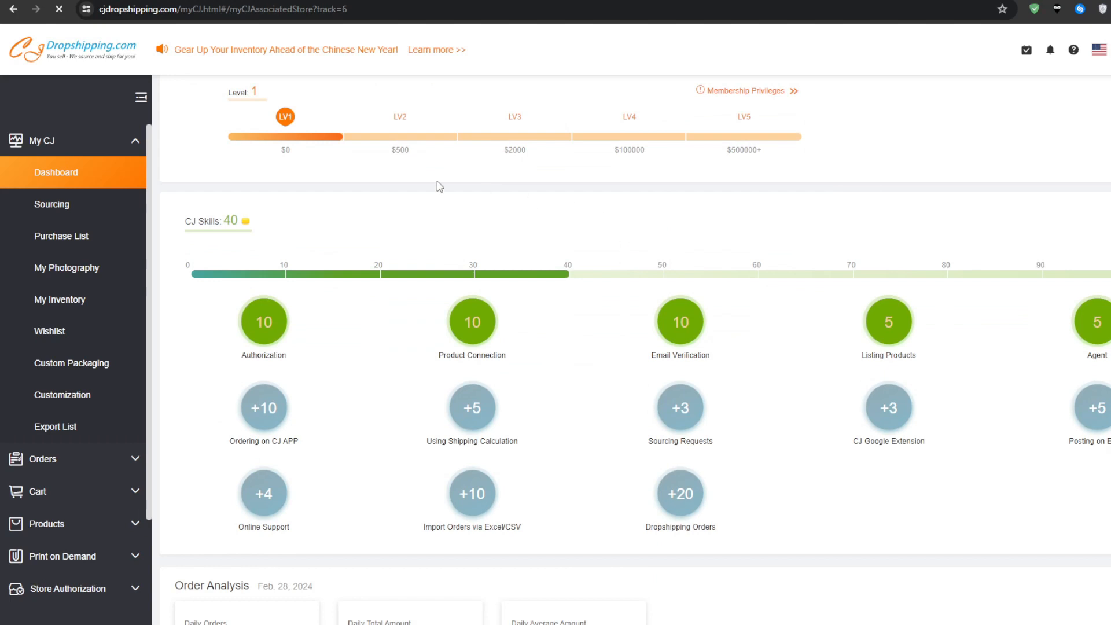
Go to the imported orders and start creating a manual order by searching for products.
left_click(75, 459)
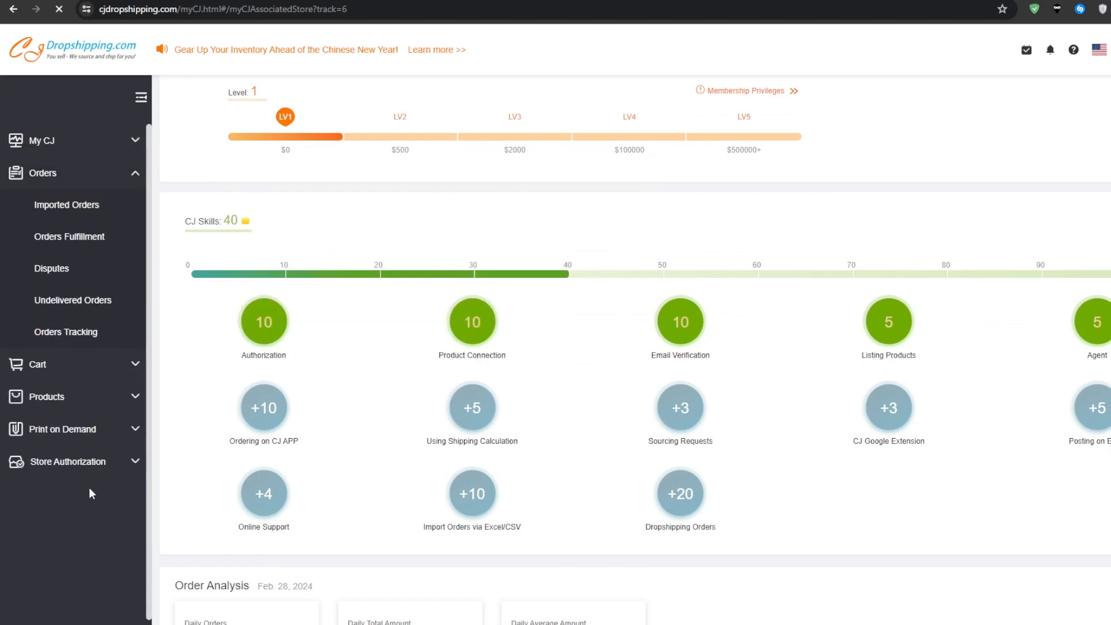
left_click(112, 207)
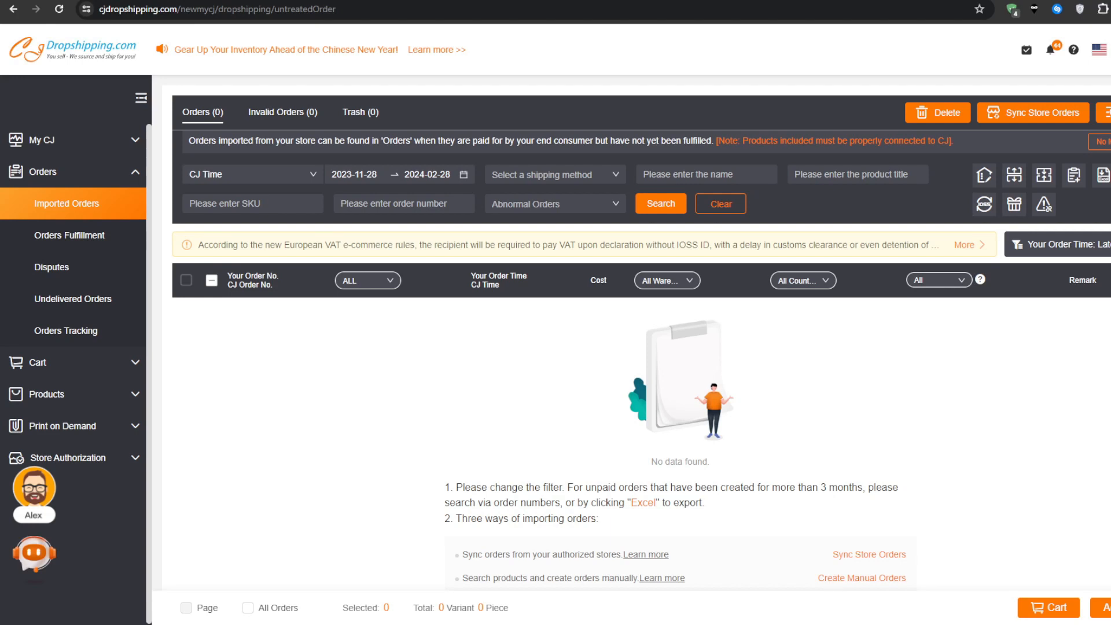
left_click(1074, 178)
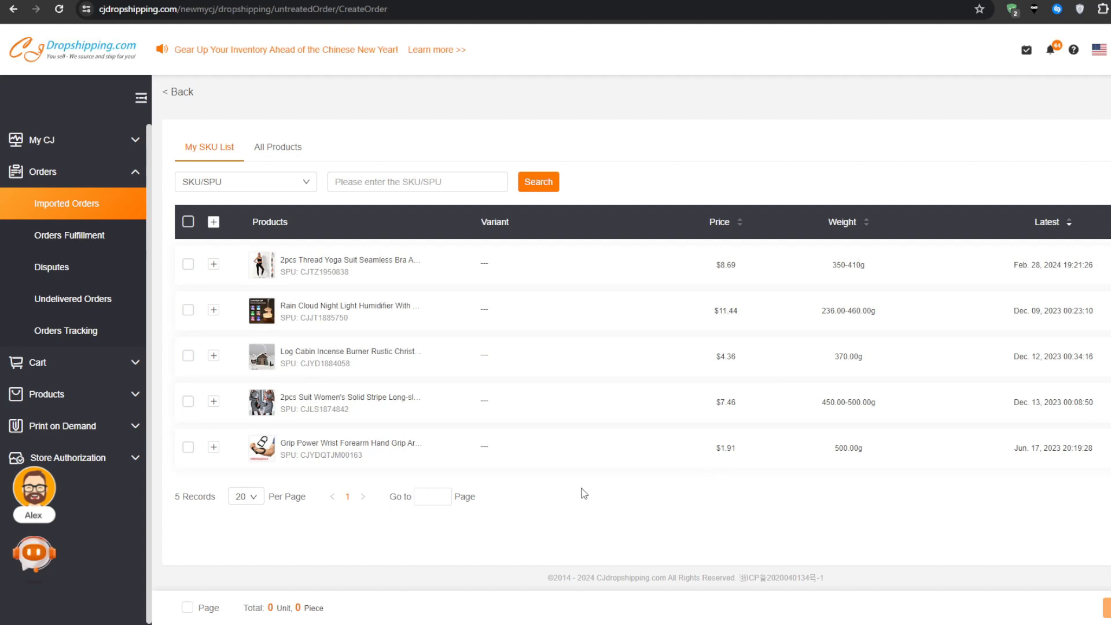
Select all variants of the 2pcs Thread Yoga Suit in My SKU List and add them to the order selection.
left_click(214, 266)
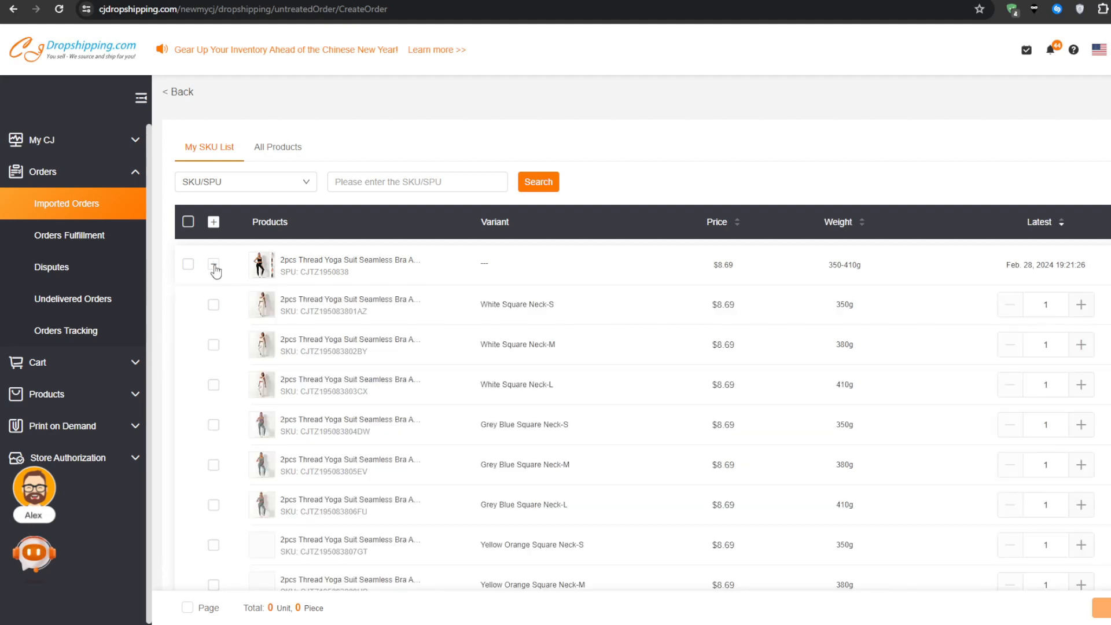
left_click(214, 266)
left_click(188, 266)
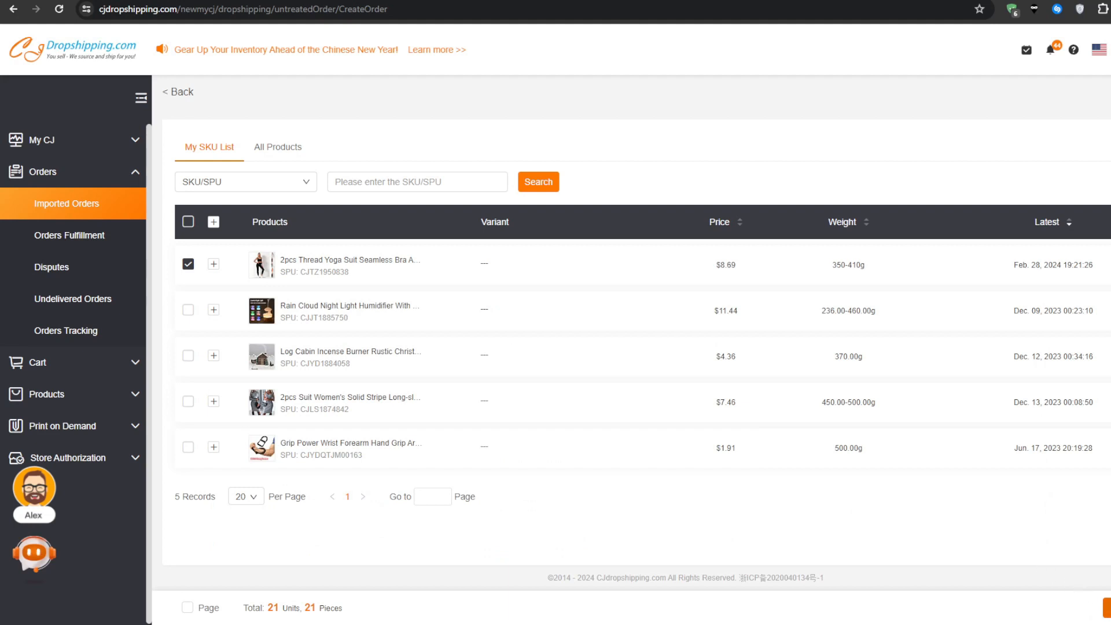
left_click(1105, 608)
left_click(186, 312)
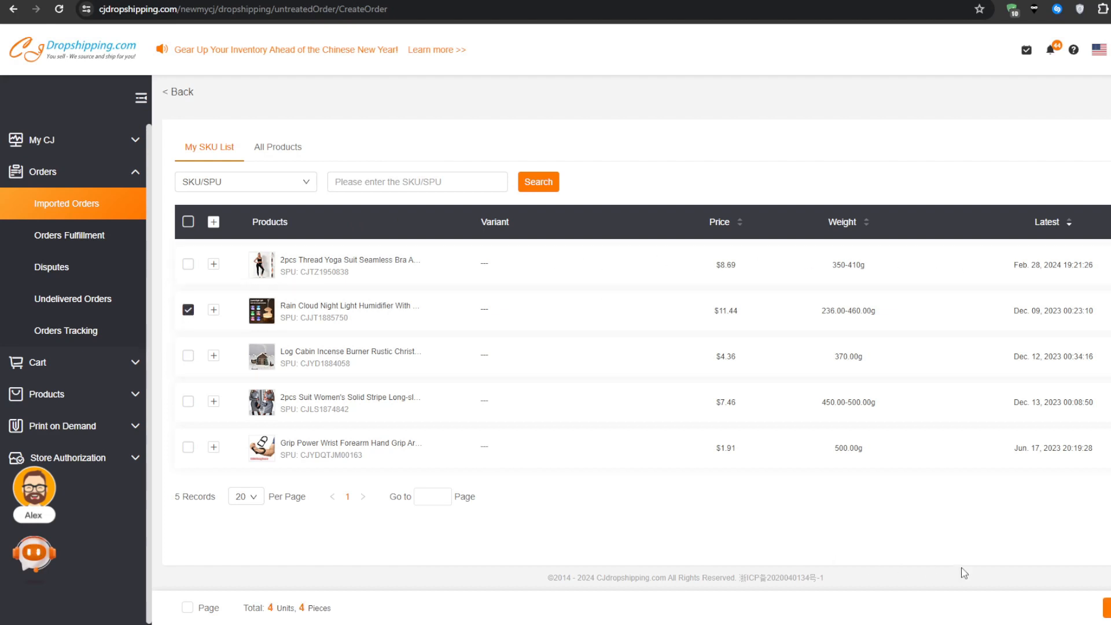
left_click(188, 311)
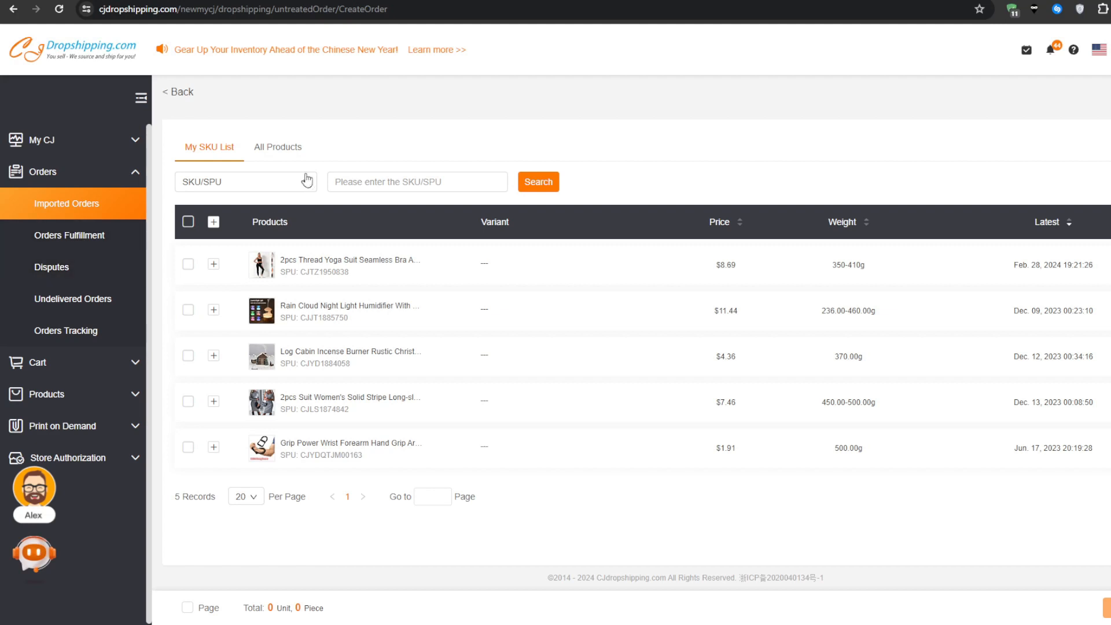
left_click(279, 184)
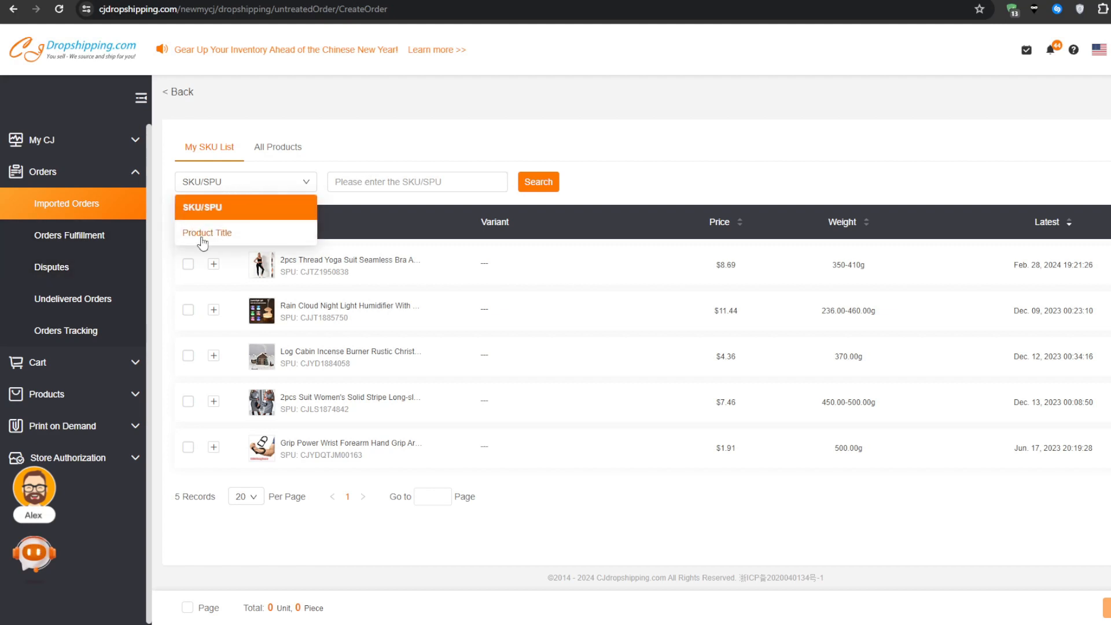
left_click(373, 181)
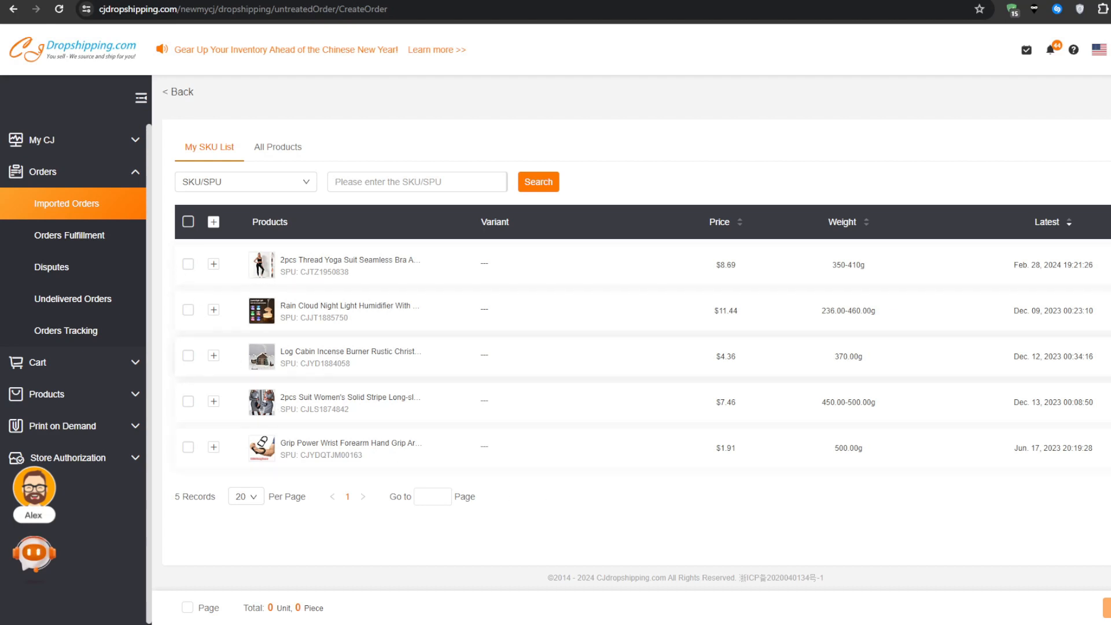
Examine the colour and size variants of the 2pcs Thread Yoga Suit and toggle the whole product's selection on and off.
left_click(213, 264)
scroll(436, 378, "down", 1)
scroll(437, 379, "down", 7)
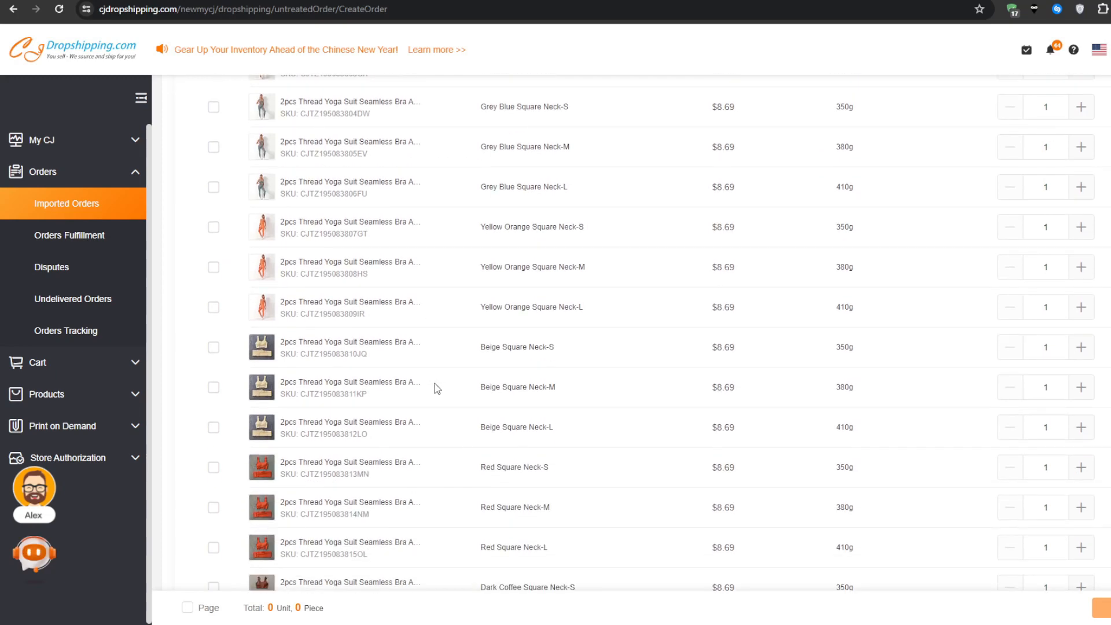
scroll(437, 386, "down", 1)
scroll(437, 391, "down", 1)
scroll(440, 399, "down", 3)
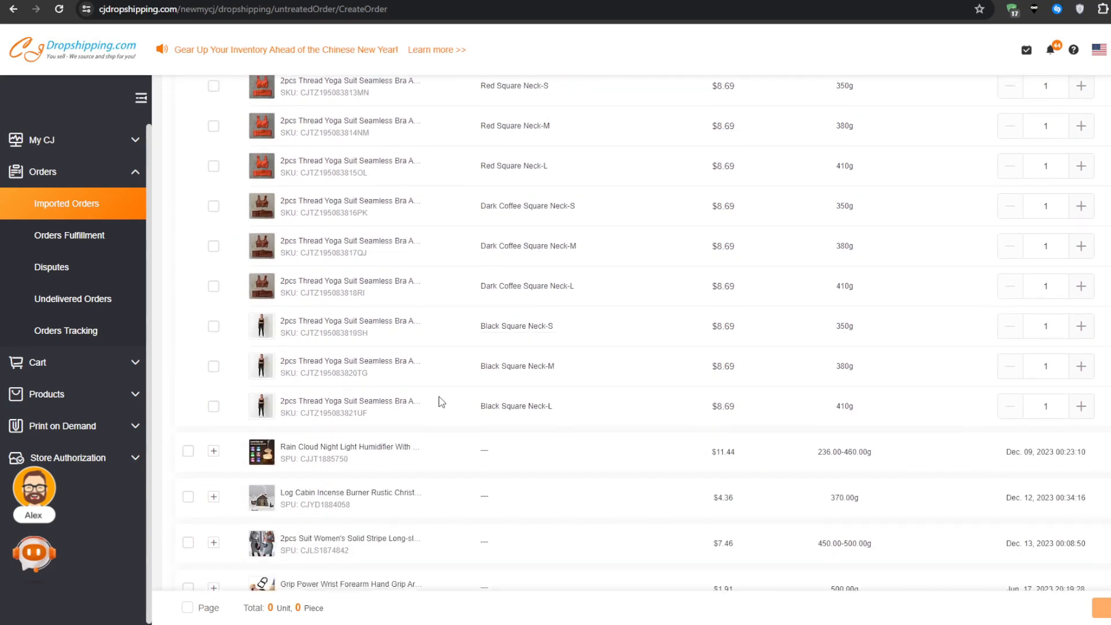
scroll(441, 401, "up", 10)
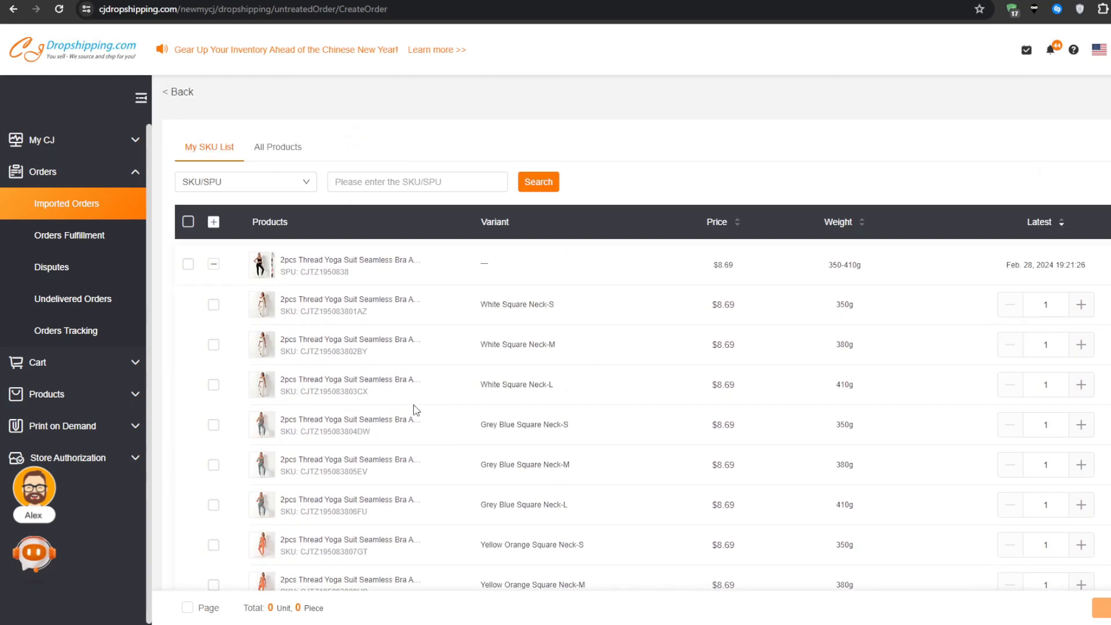
left_click(213, 265)
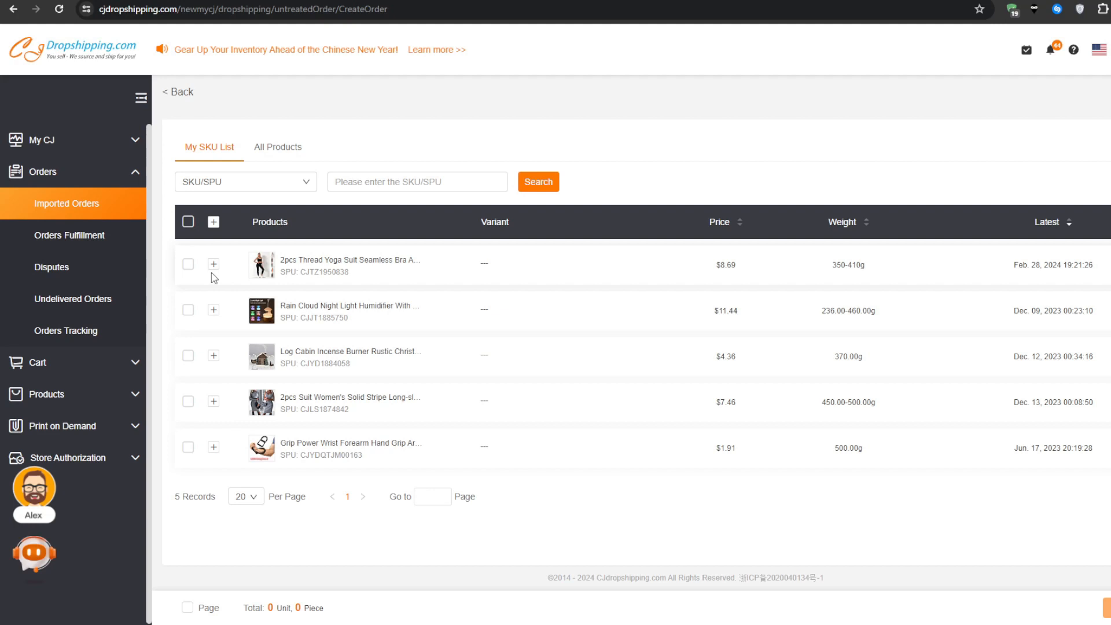
left_click(191, 266)
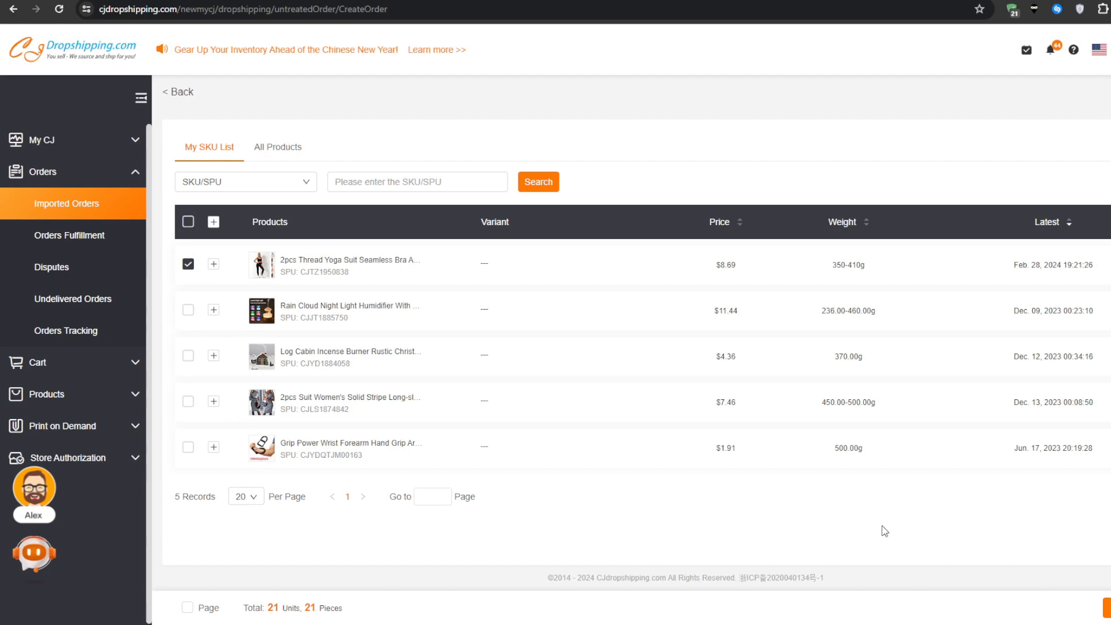
left_click(188, 265)
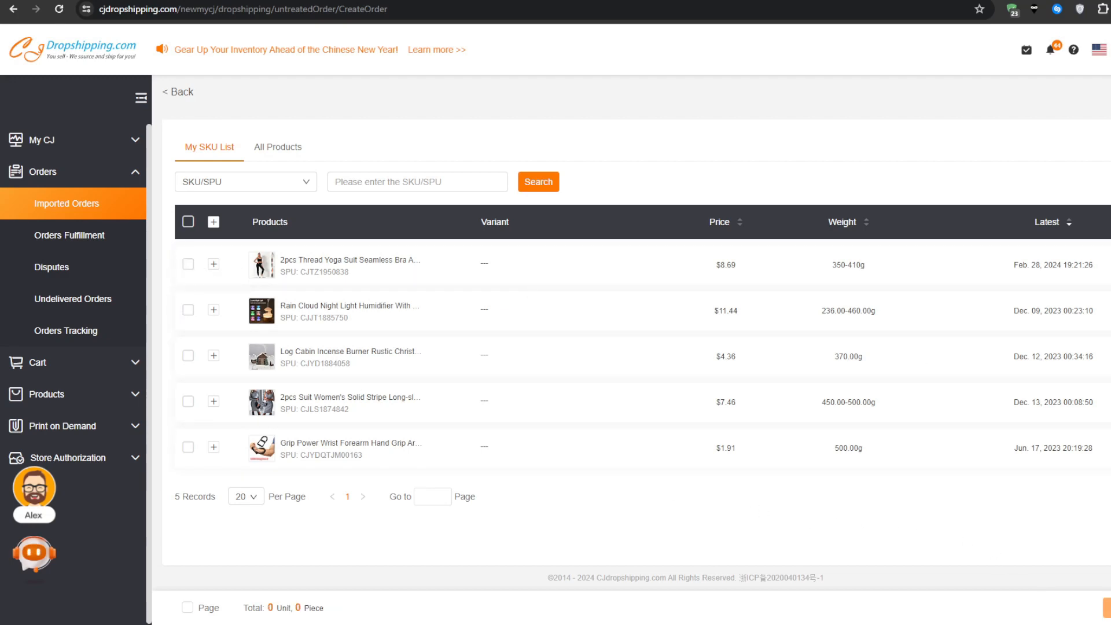
Review the selected yoga suit variants and proceed with them to the New Order form.
left_click(1109, 350)
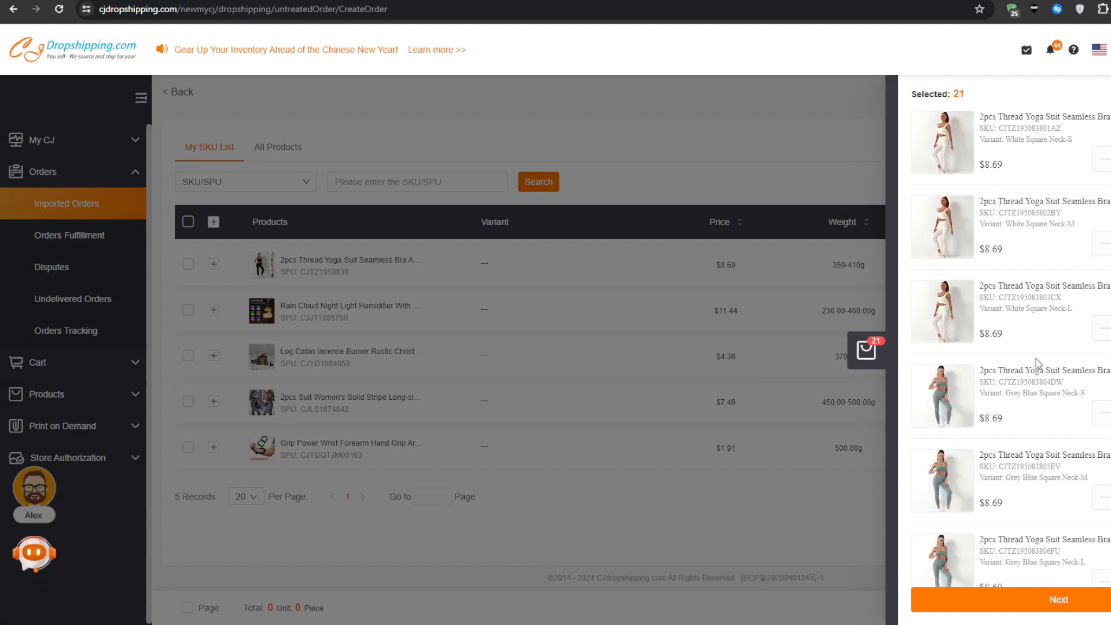
scroll(1036, 363, "down", 15)
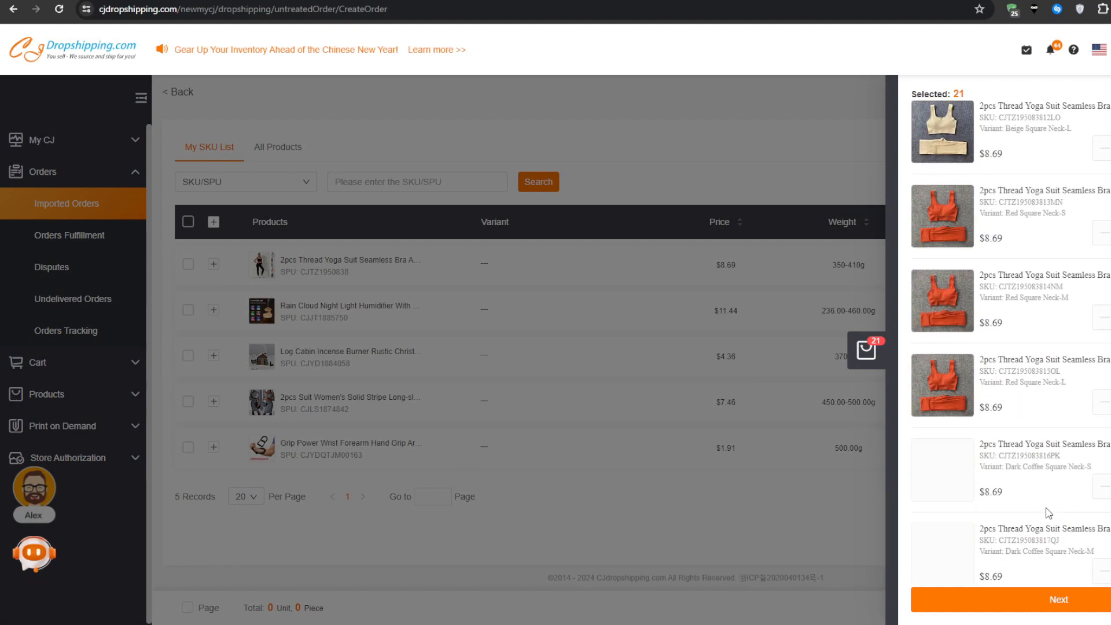
left_click(1058, 600)
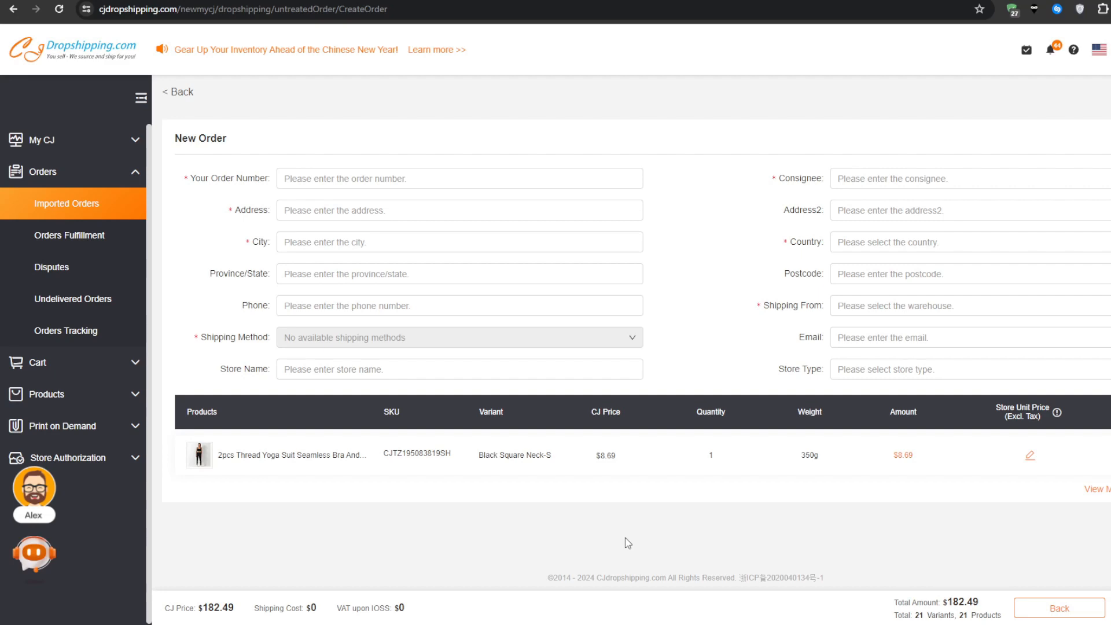
left_click(1093, 360)
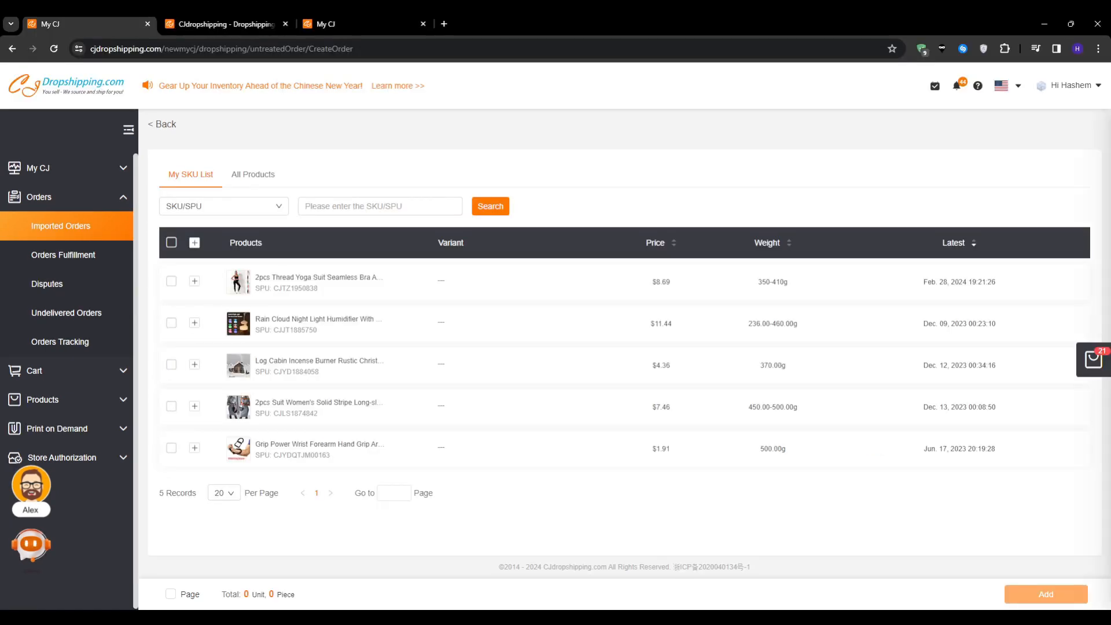
left_click(943, 586)
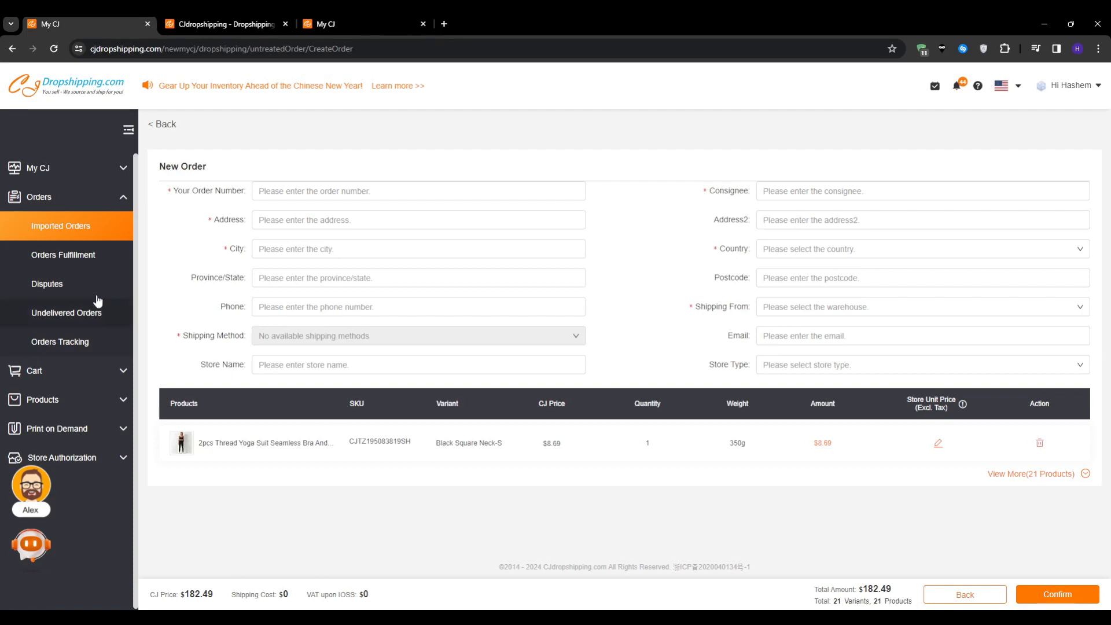
Leave the New Order form and open the cart's dropship orders.
left_click(53, 382)
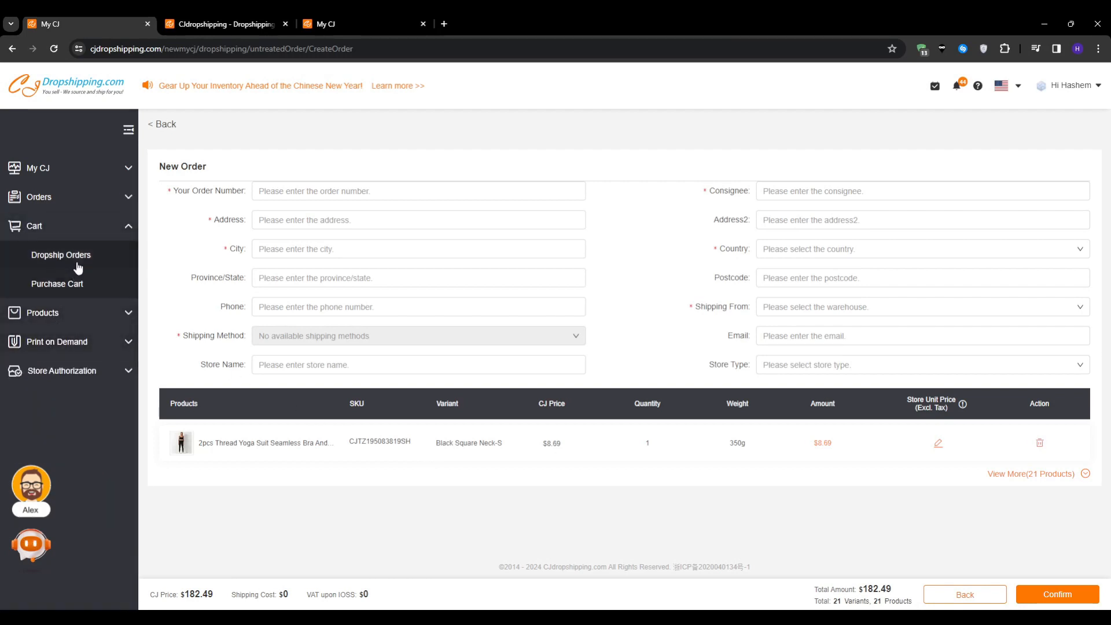
left_click(77, 266)
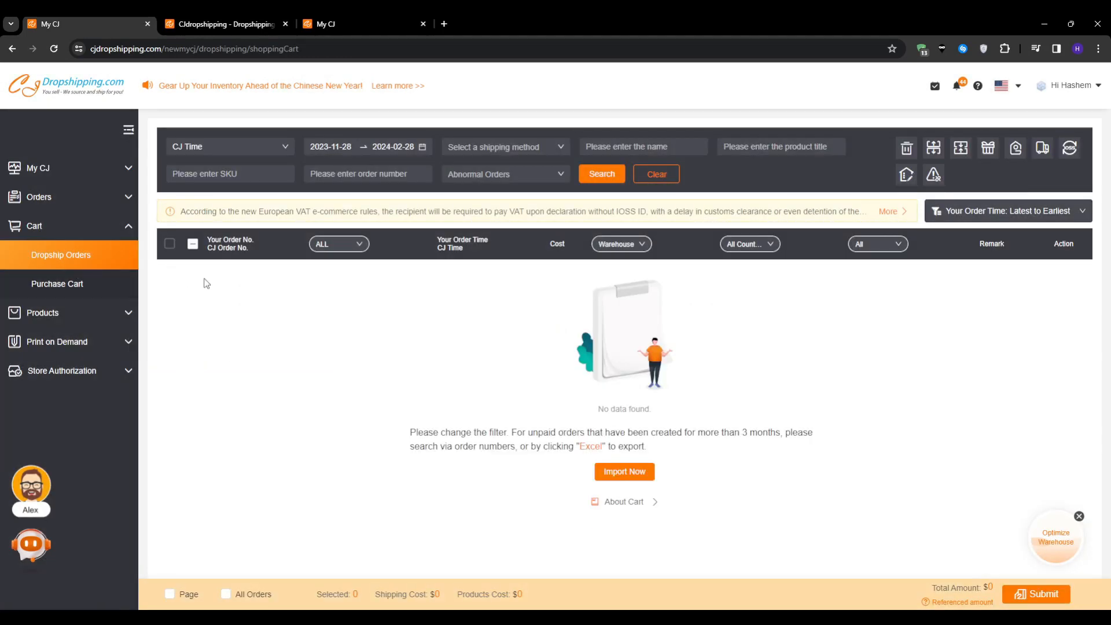